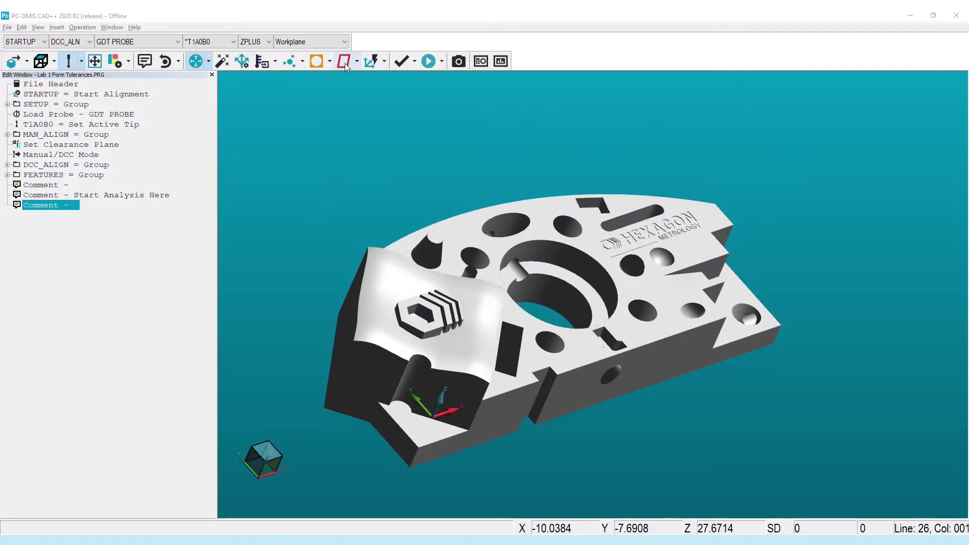
- Apply a flatness tolerance of 0.015 to plane PLNA, creating FCFFLAT1
click(345, 63)
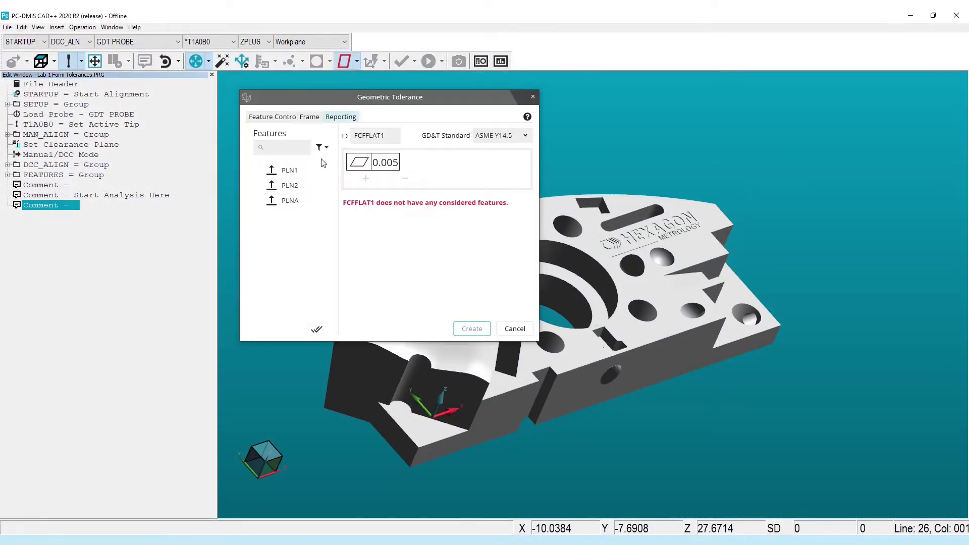
click(292, 201)
double_click(380, 163)
text(0.015)
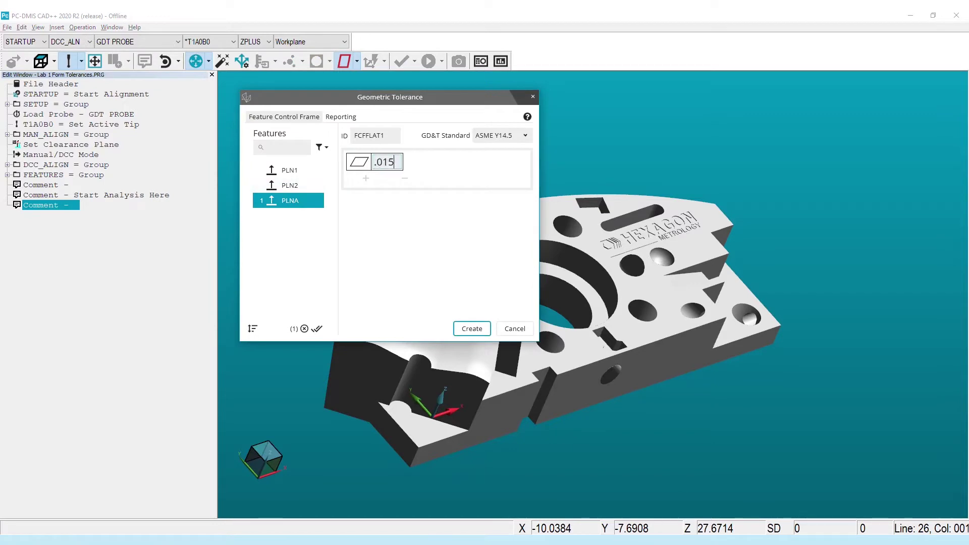
click(469, 327)
click(516, 331)
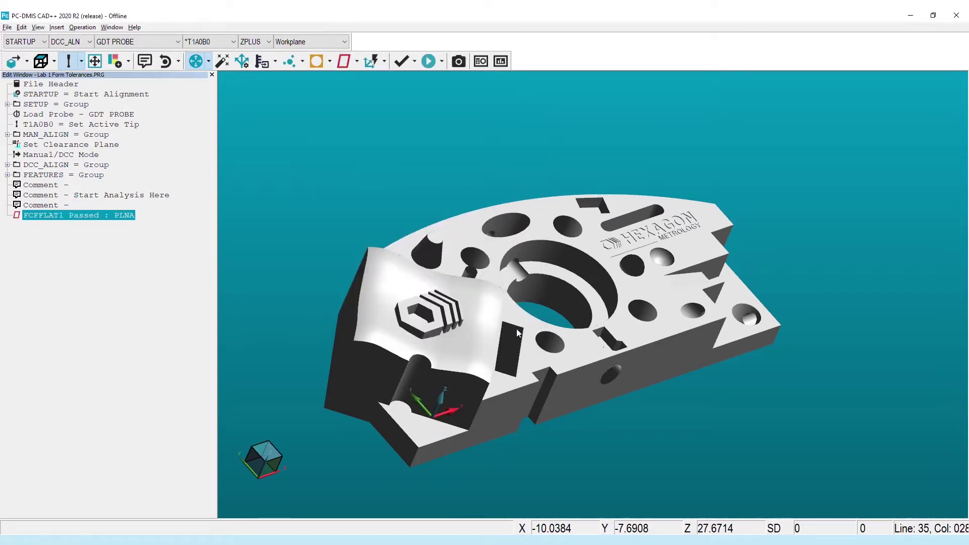
- Add an Analysis command for SEG1 with point deviation labels, tilted in 3-D, and save it
click(57, 27)
mouse_move(85, 139)
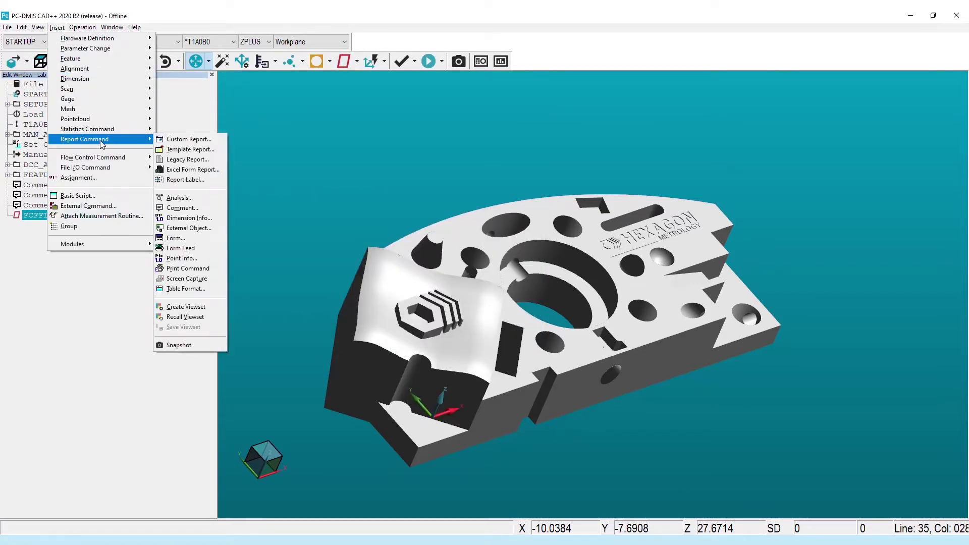
click(207, 197)
click(32, 110)
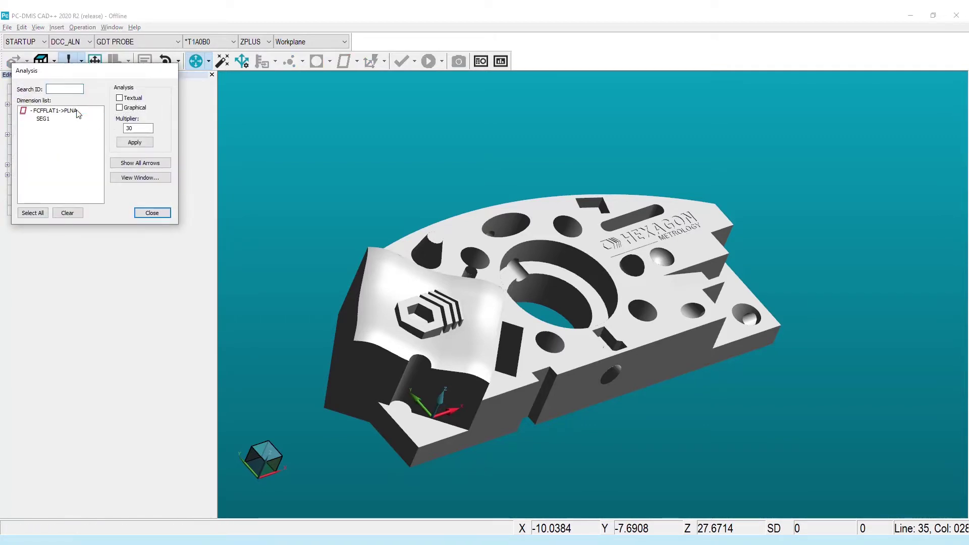
click(59, 119)
click(142, 178)
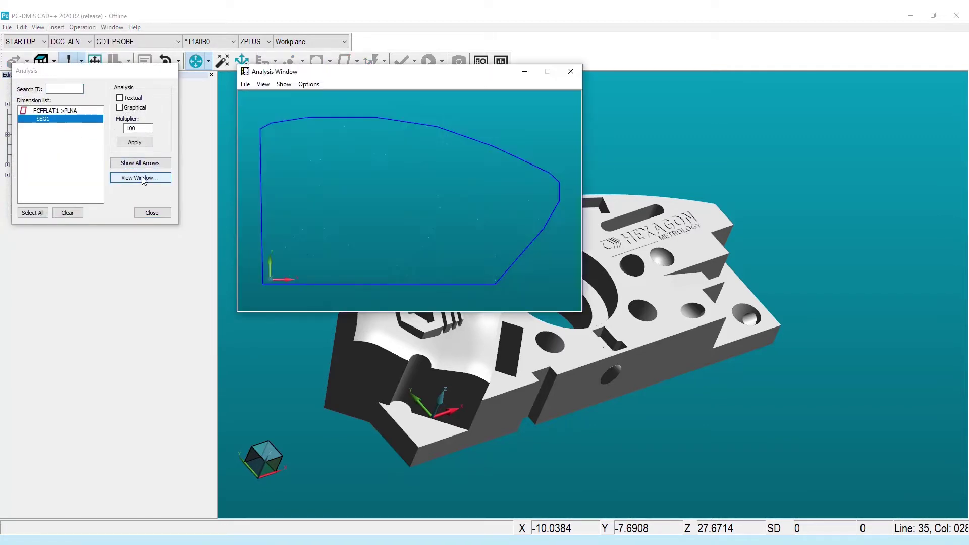
click(283, 84)
click(308, 117)
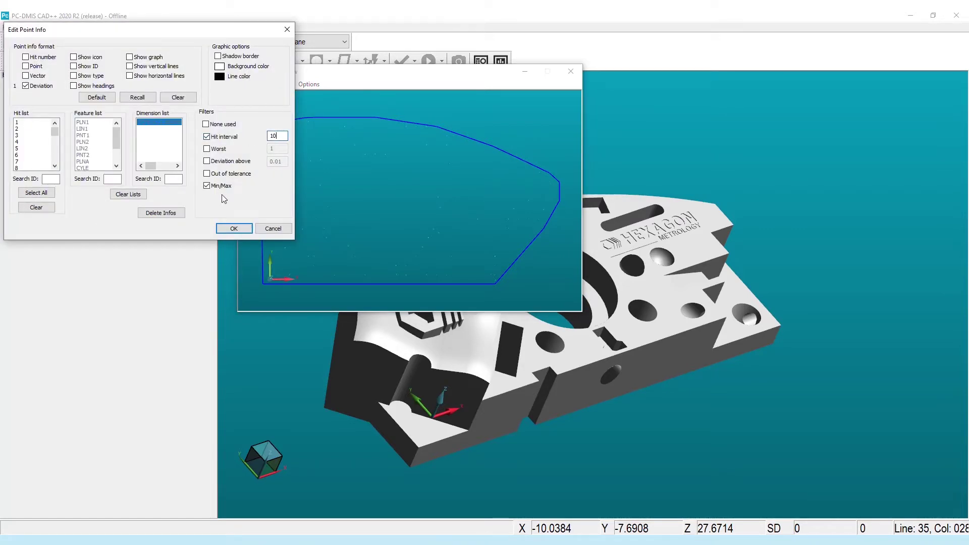
click(235, 228)
mouse_move(384, 132)
mouse_down()
mouse_move(399, 165)
mouse_move(369, 149)
mouse_up()
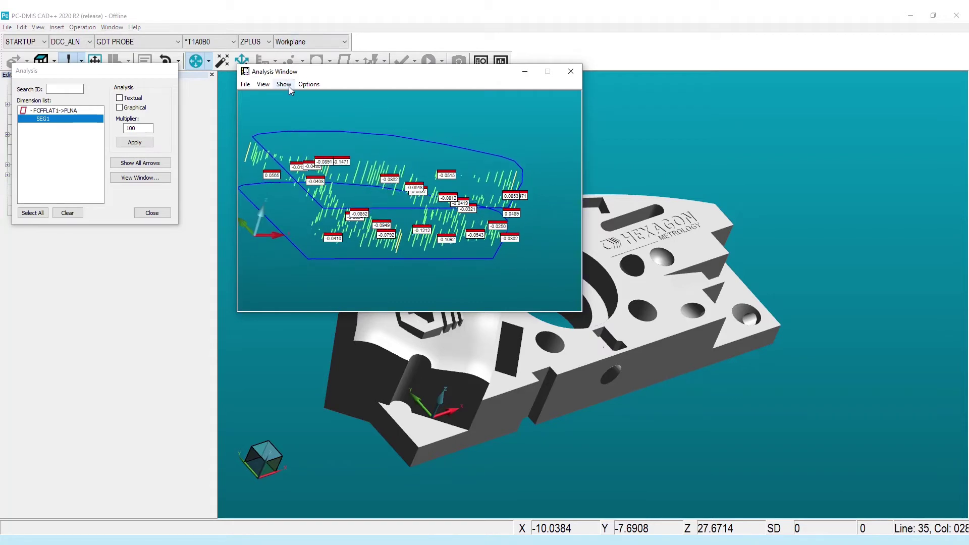
click(308, 84)
click(343, 107)
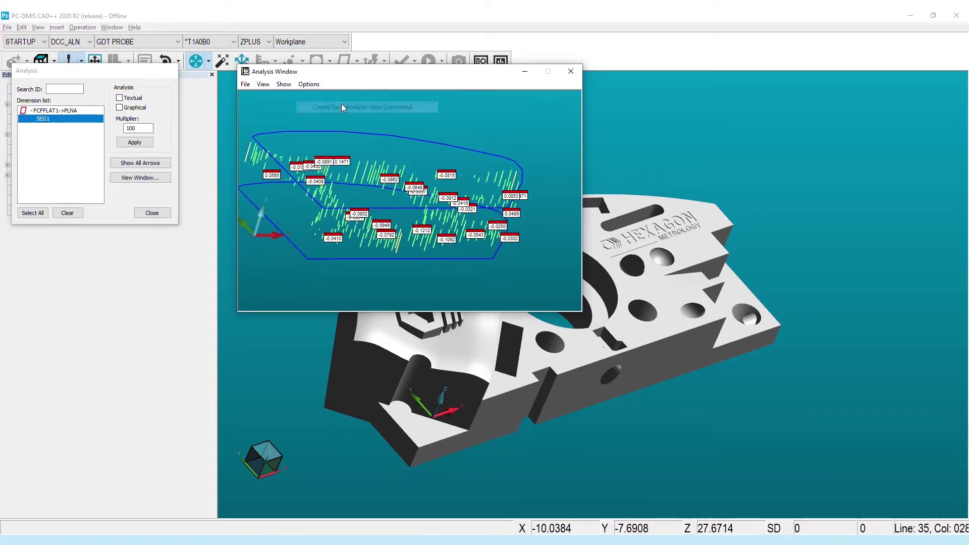
- Rotate the analysis plot to the +Z top view and save it as a second Analysis View
click(284, 85)
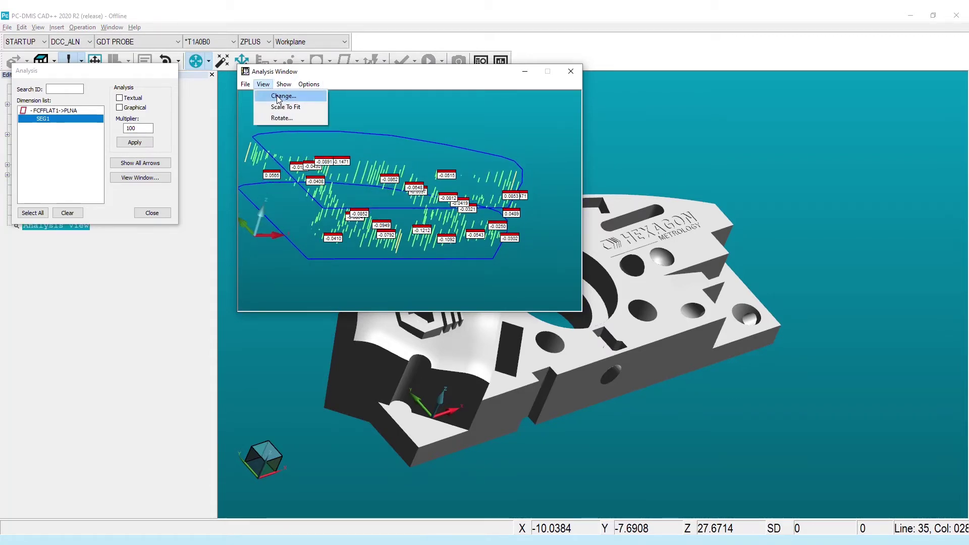
click(282, 118)
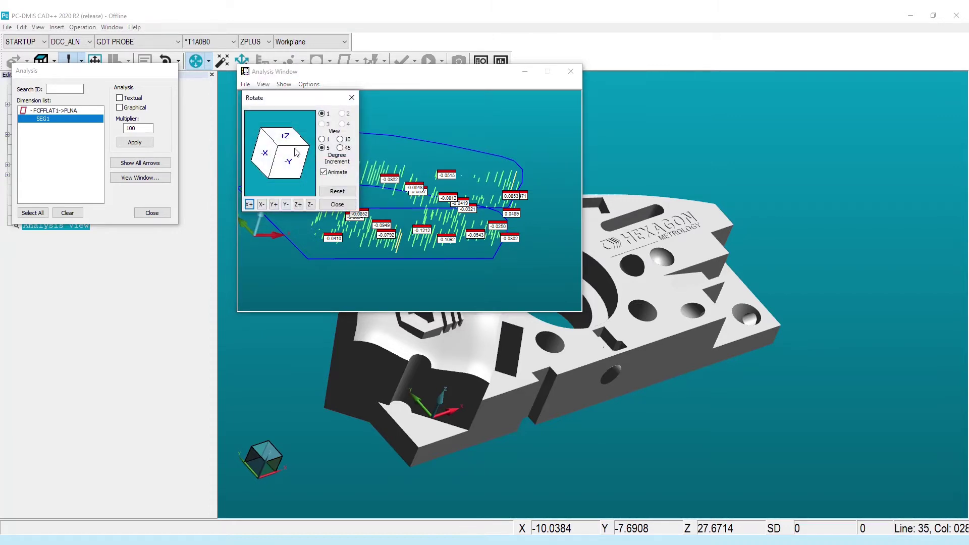
click(295, 149)
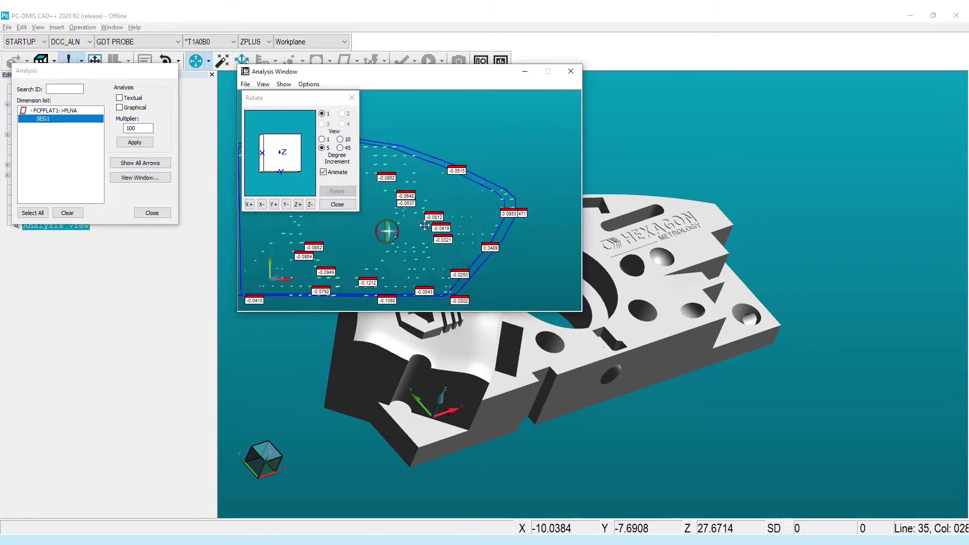
scroll(399, 226, down, 3)
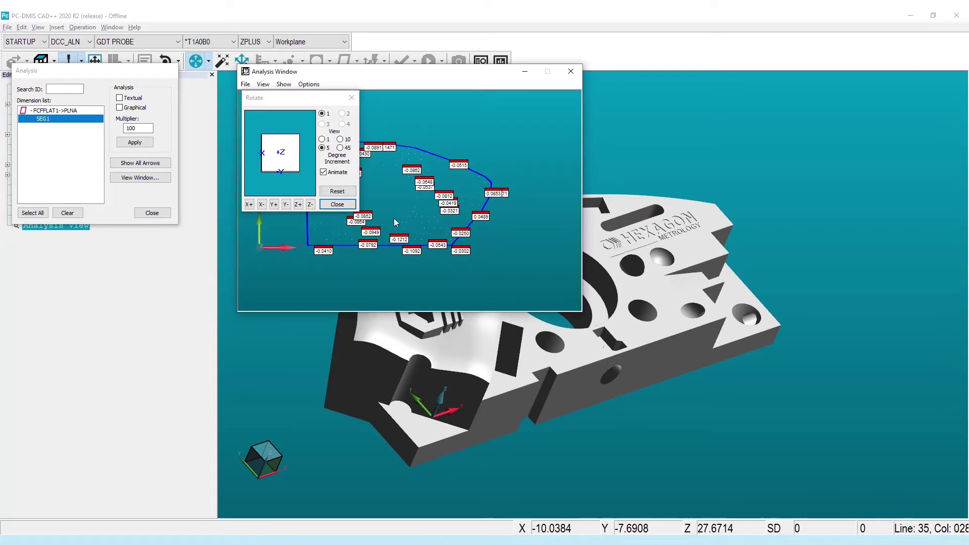
click(338, 204)
click(309, 83)
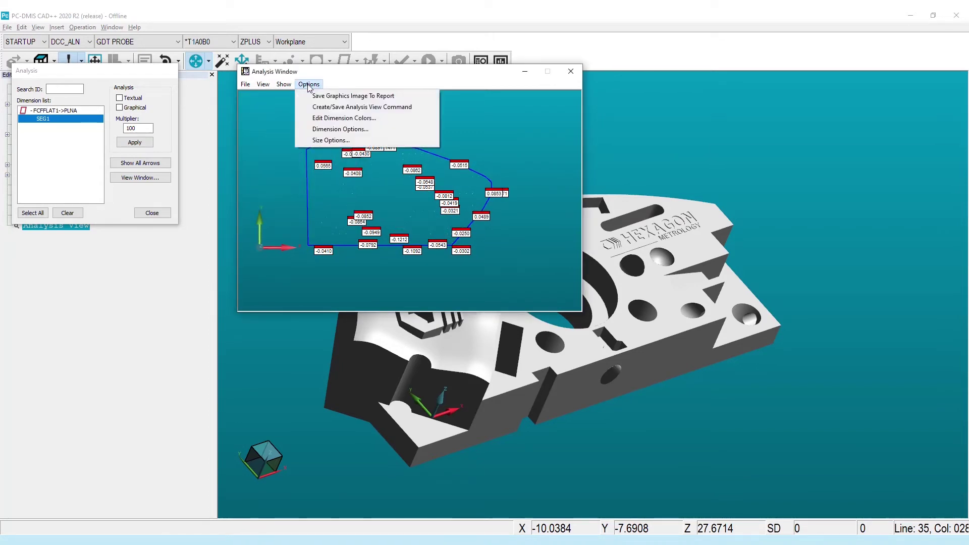
click(344, 106)
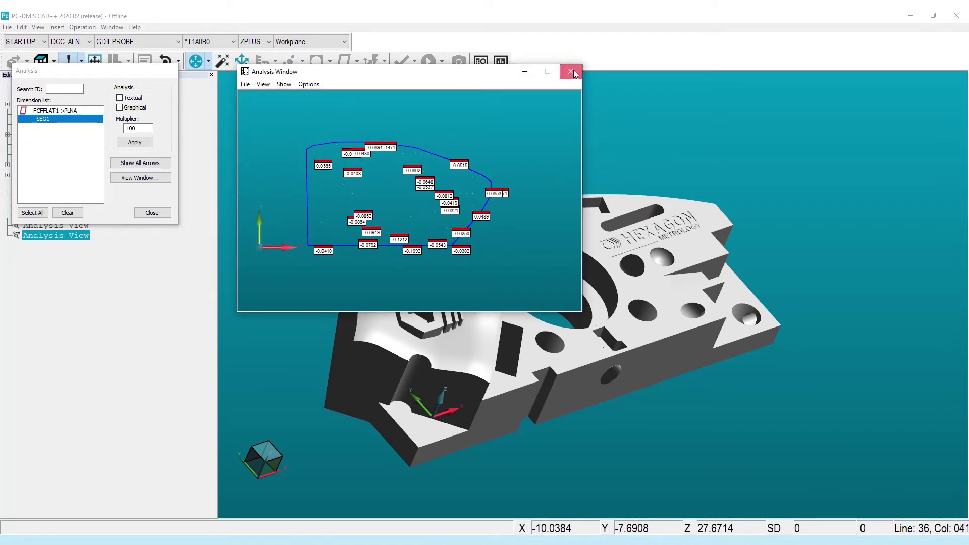
click(571, 71)
- Show the Report Window enlarged to fill the workspace
click(152, 212)
click(501, 61)
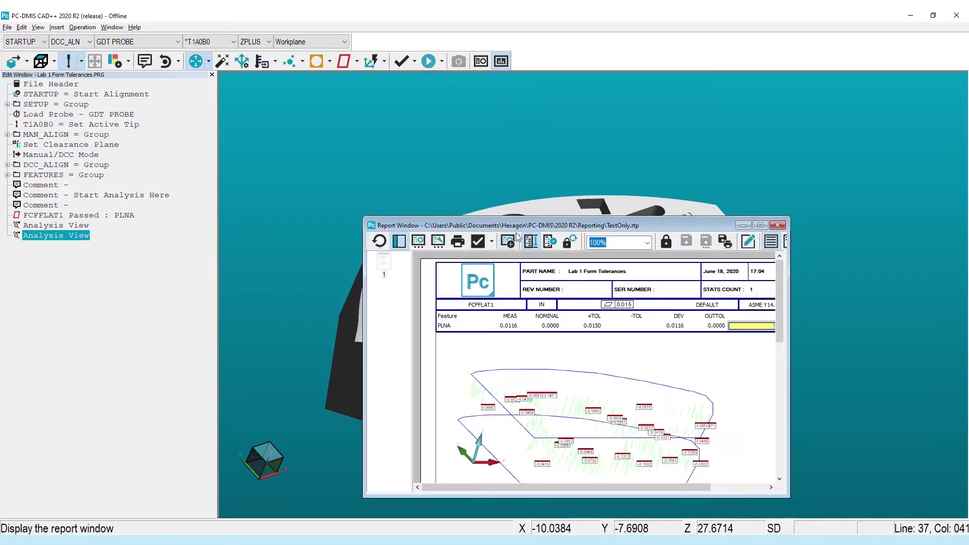
drag(510, 225, 452, 140)
double_click(452, 140)
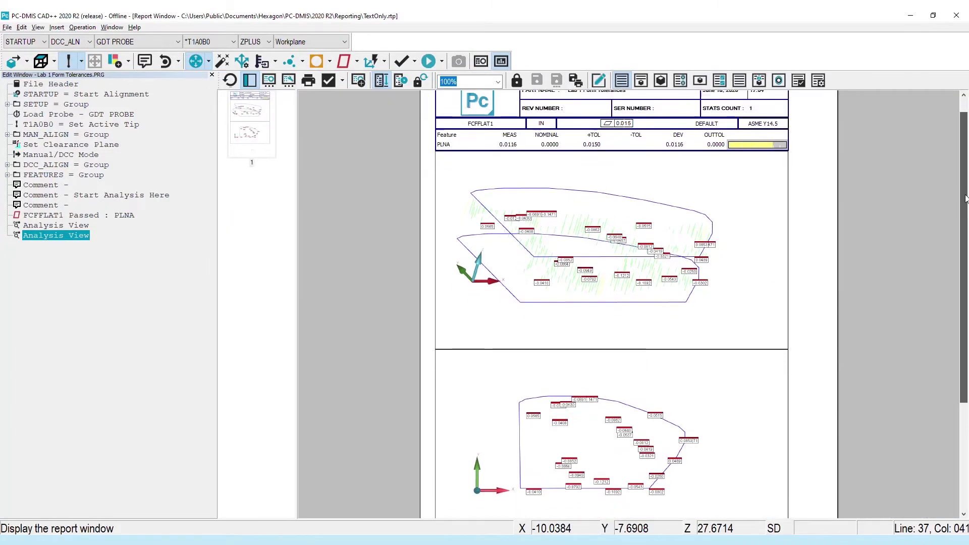
drag(964, 195, 964, 258)
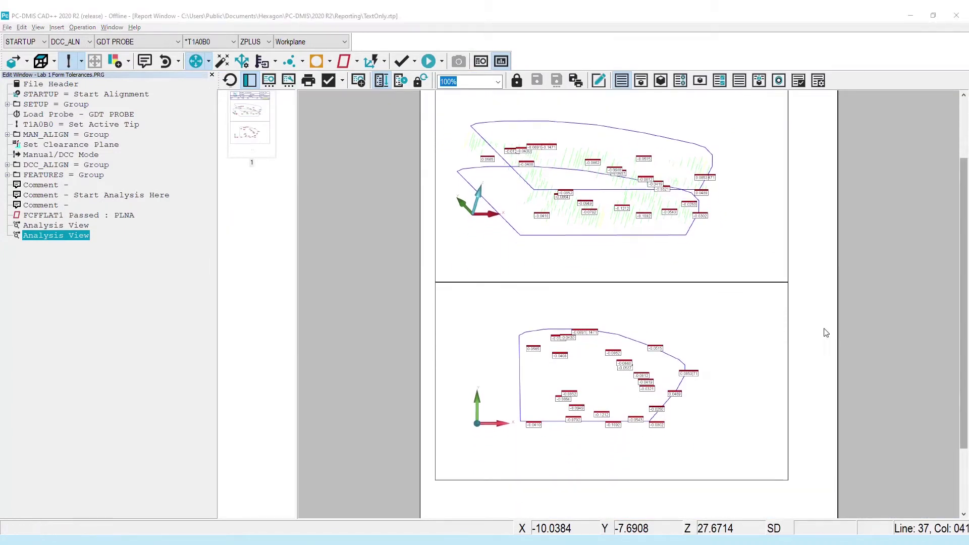
- Delete the duplicate second Analysis View command and refresh the report
click(65, 237)
key(Delete)
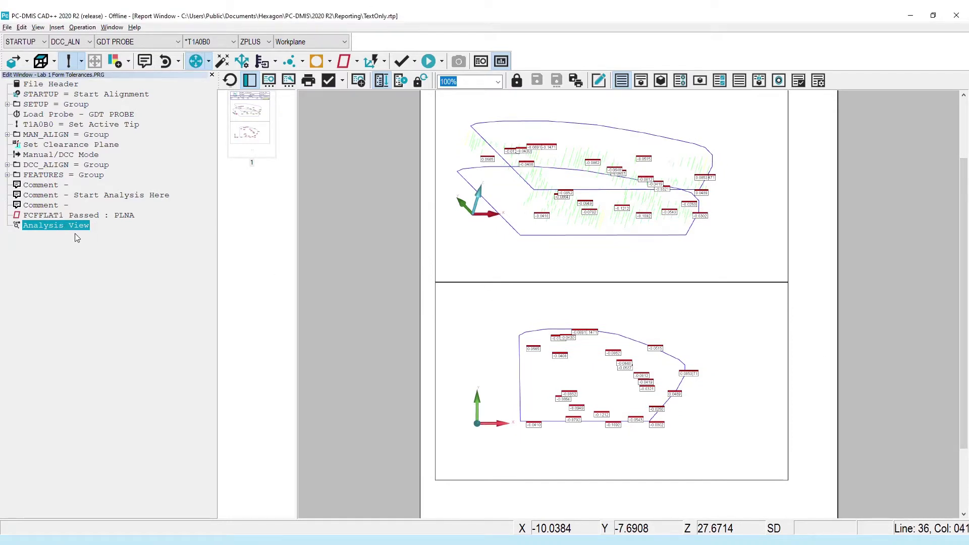
click(231, 81)
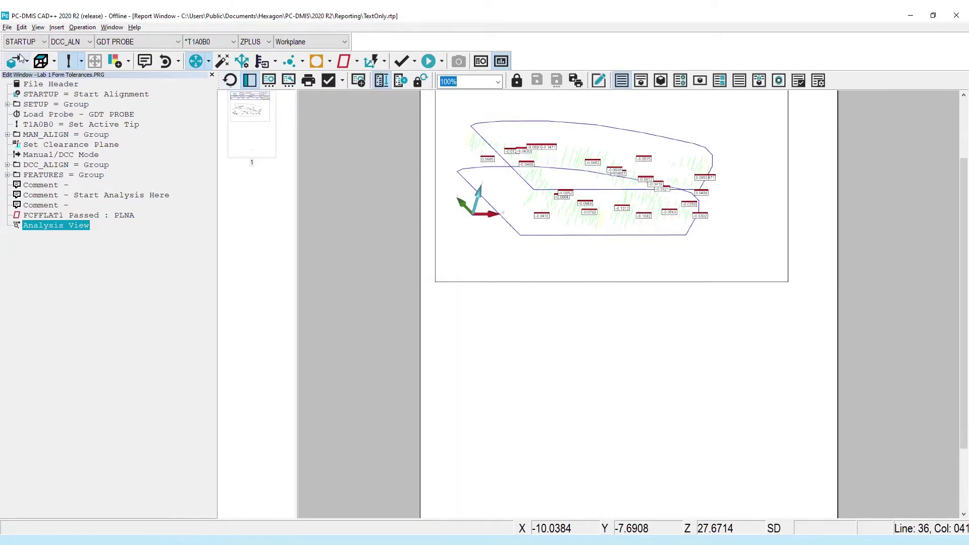
click(7, 27)
mouse_move(25, 107)
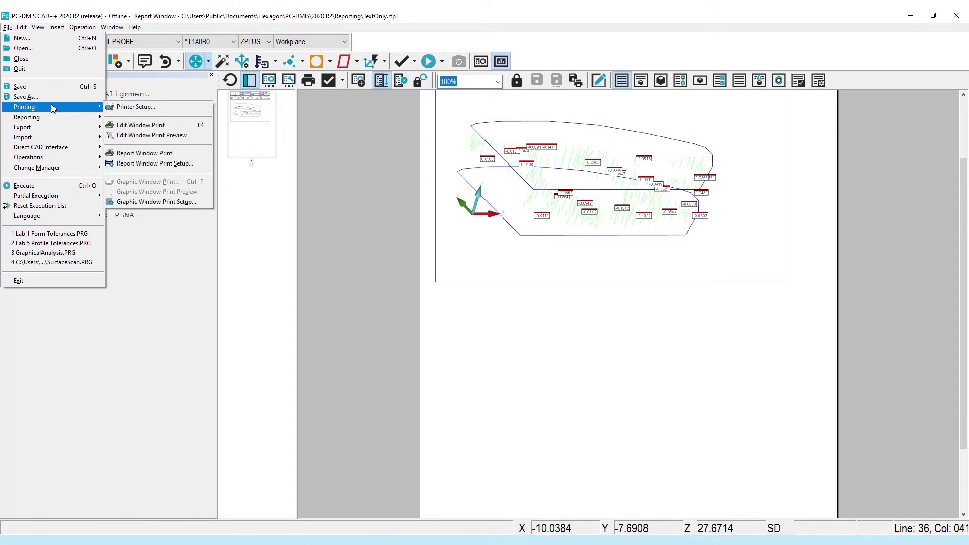
click(166, 163)
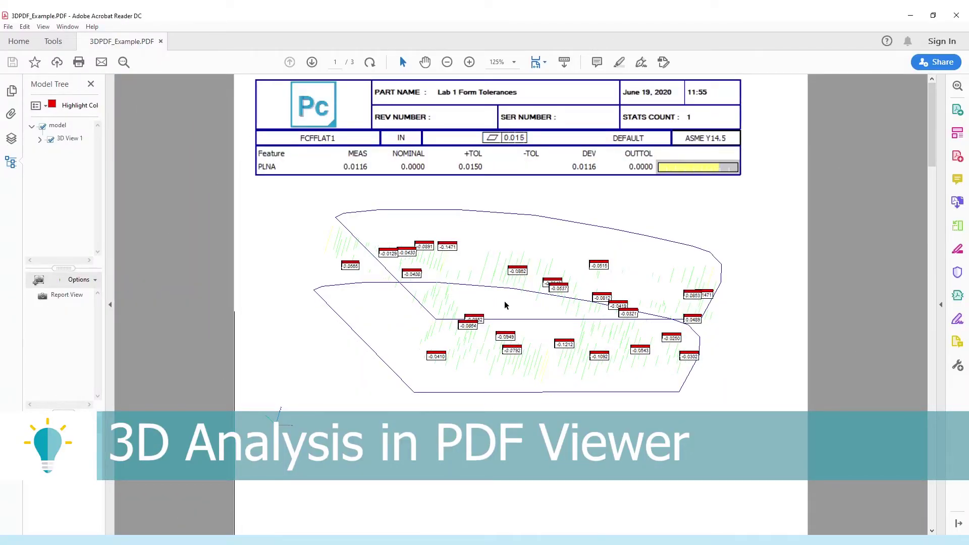
- Rotate the 3D deviation plot in the PDF edge-on, then to a top-down view
mouse_move(506, 302)
mouse_down()
mouse_move(438, 268)
mouse_move(444, 317)
mouse_up()
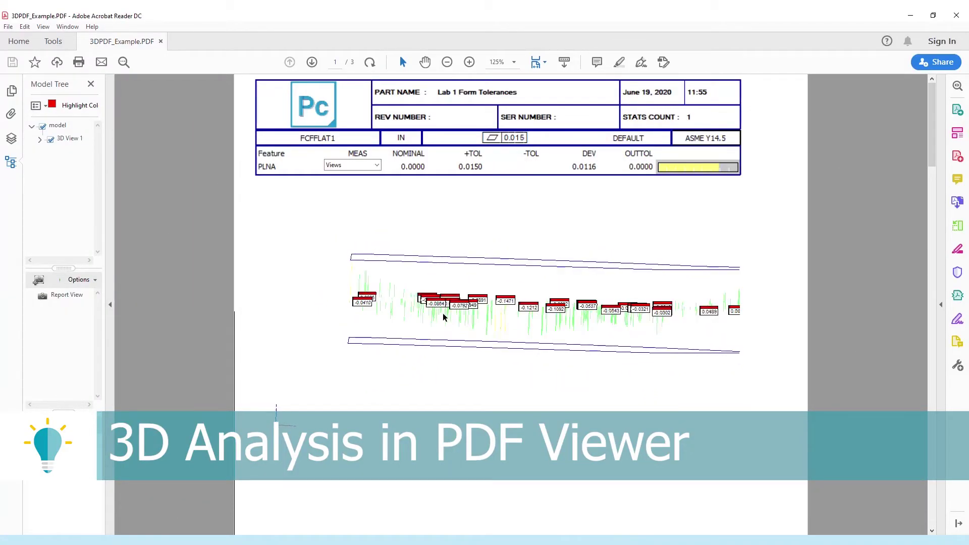
mouse_move(477, 259)
mouse_down()
mouse_move(466, 375)
mouse_move(454, 303)
mouse_move(533, 320)
mouse_move(524, 230)
mouse_move(540, 337)
mouse_move(565, 290)
mouse_move(616, 245)
mouse_up()
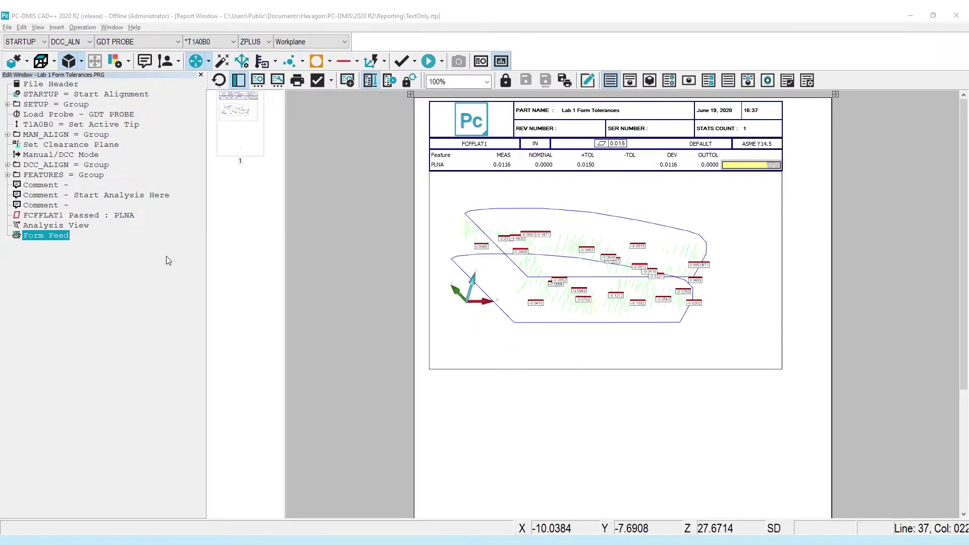
- Keep the report print setup at 3D PDF with Prompt file naming, then close the report
click(8, 28)
mouse_move(30, 107)
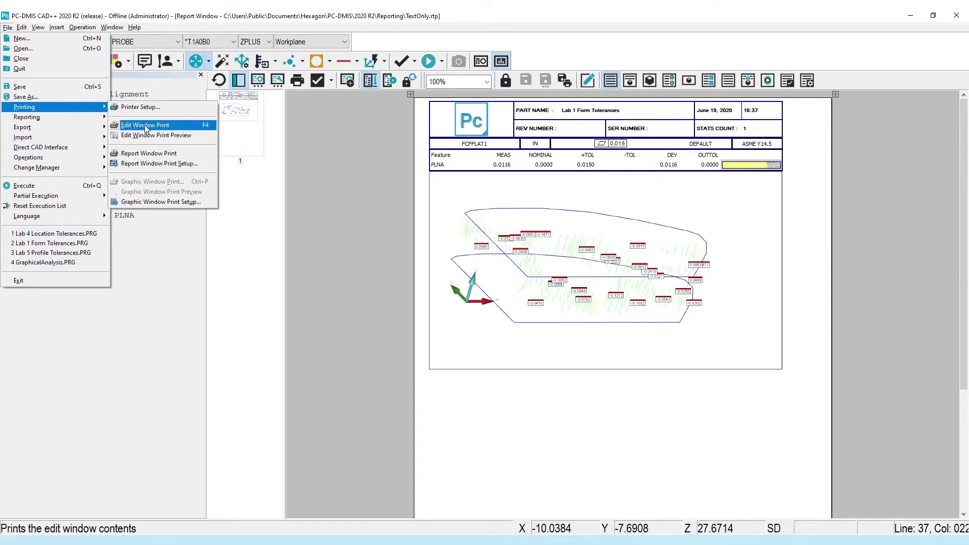
click(168, 167)
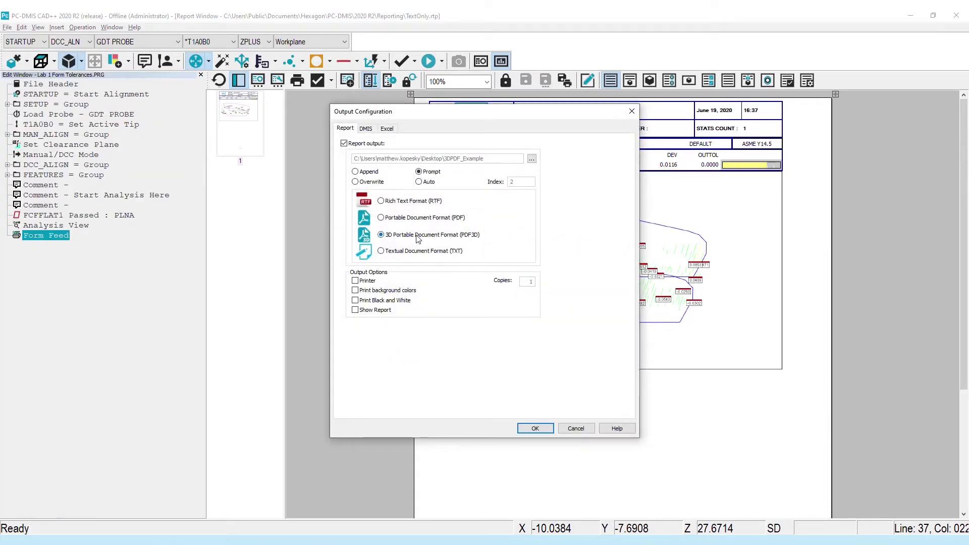
click(419, 182)
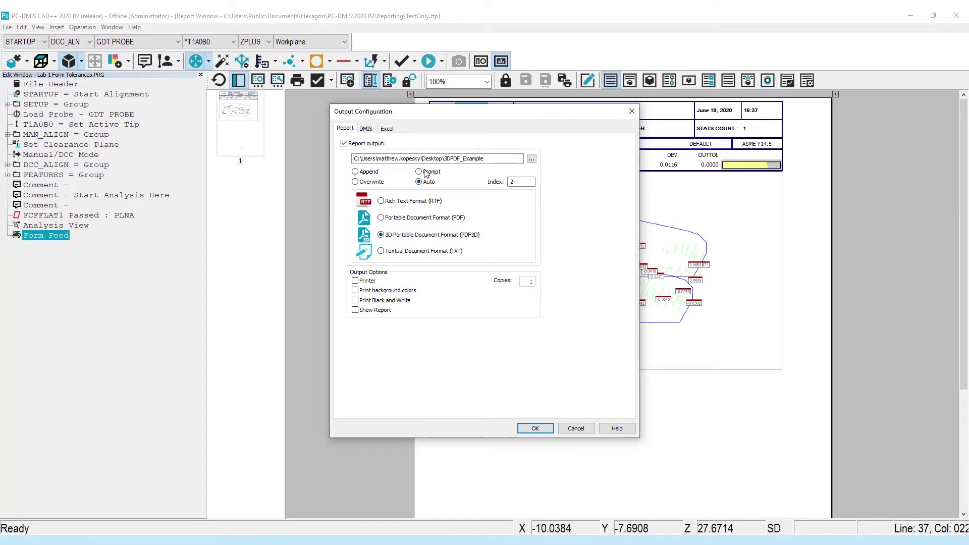
click(420, 172)
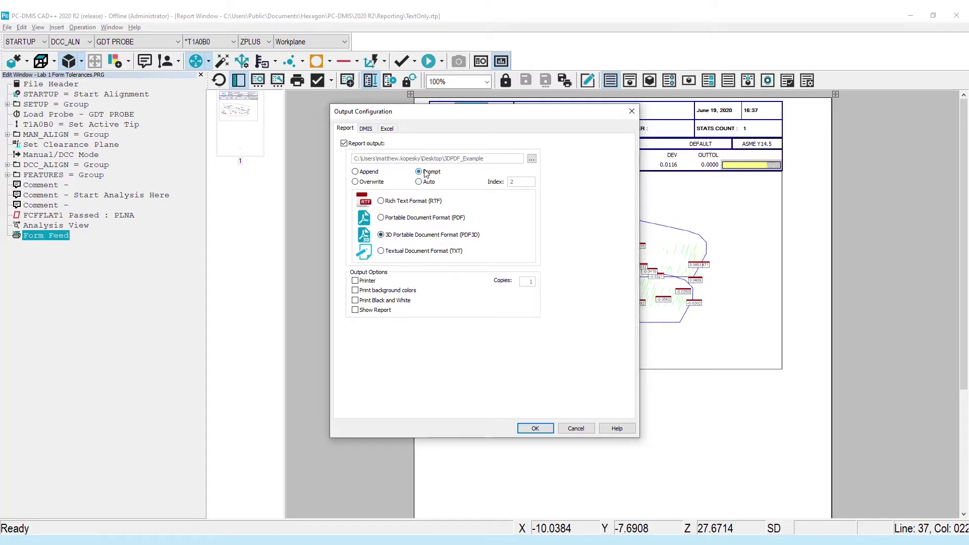
click(535, 429)
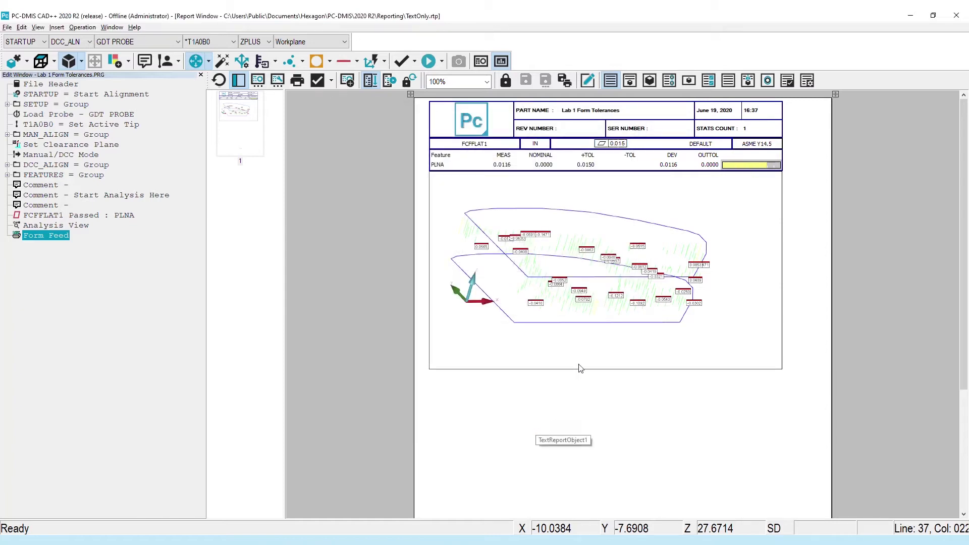
click(502, 62)
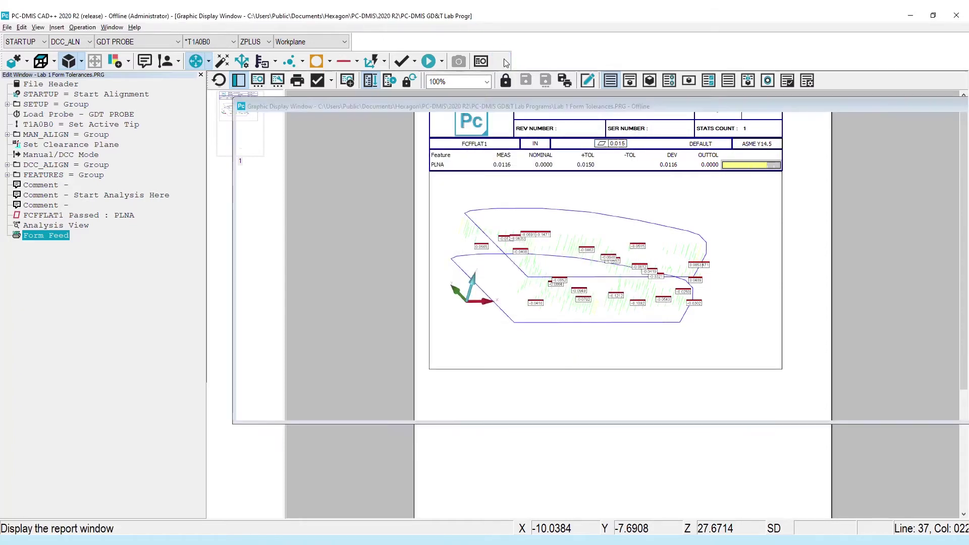
click(339, 60)
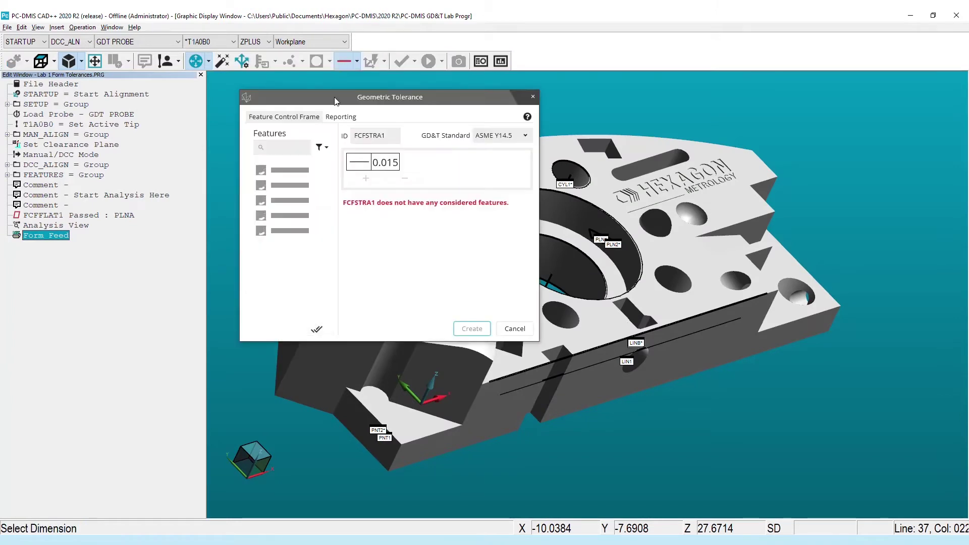
- Apply a 0.005 straightness tolerance to LIN8 with Reporting Segment 1 at 300, then tilt the view
click(293, 216)
click(384, 164)
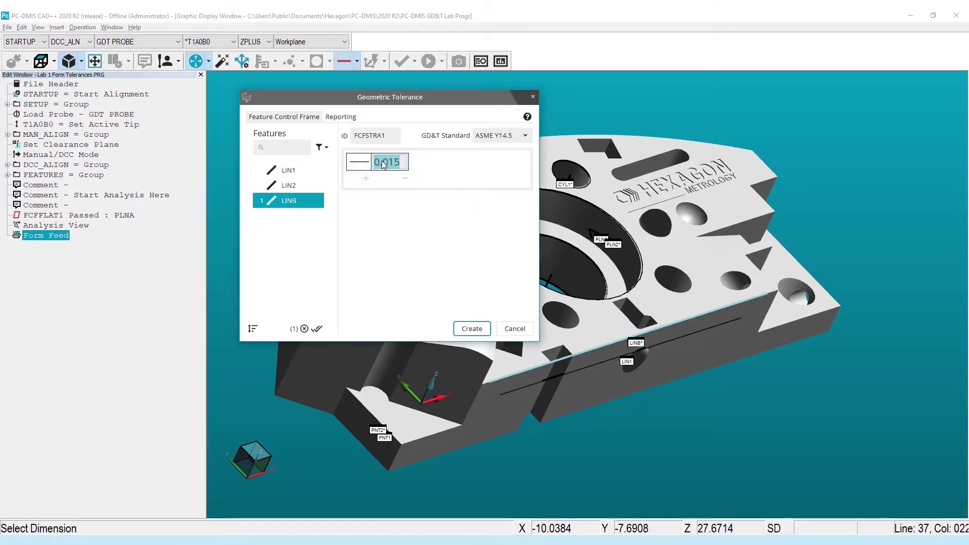
text(0.005)
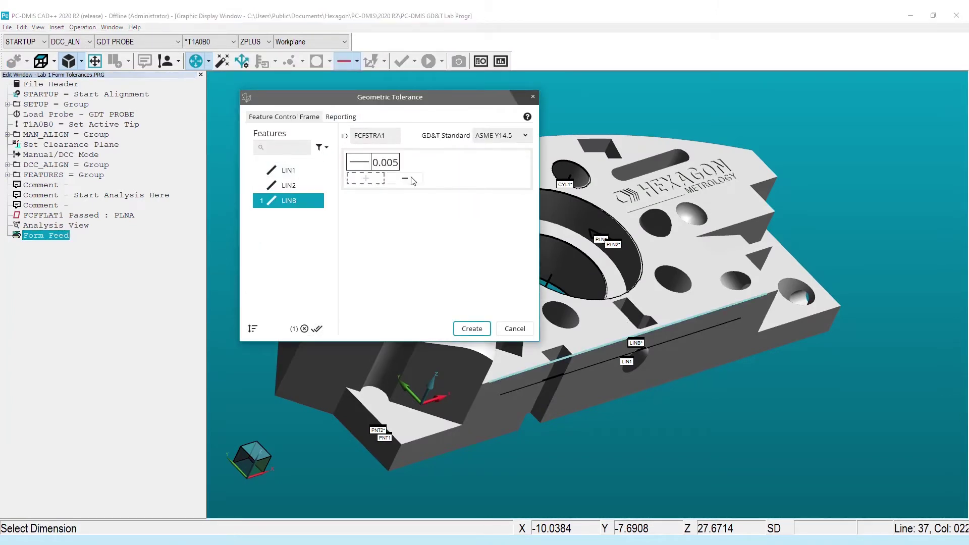
click(342, 118)
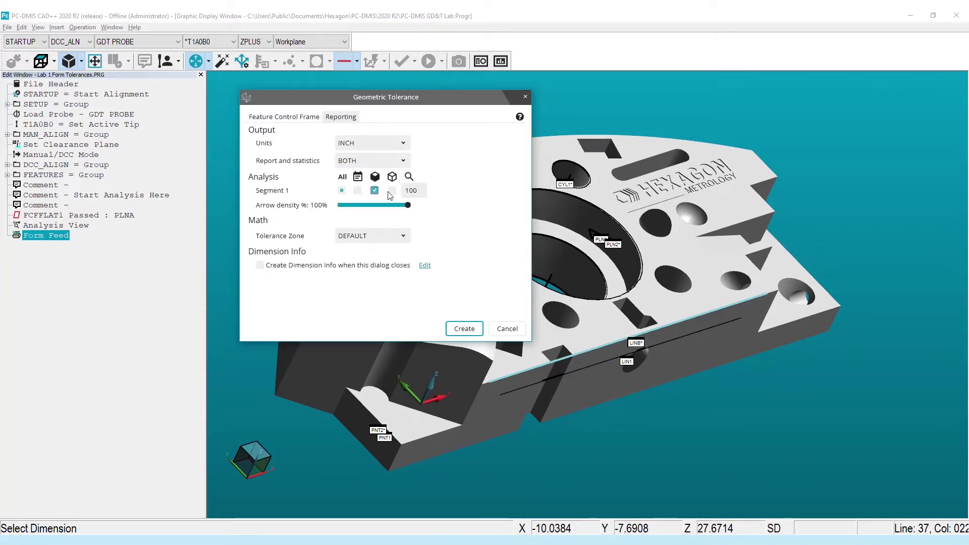
text(300)
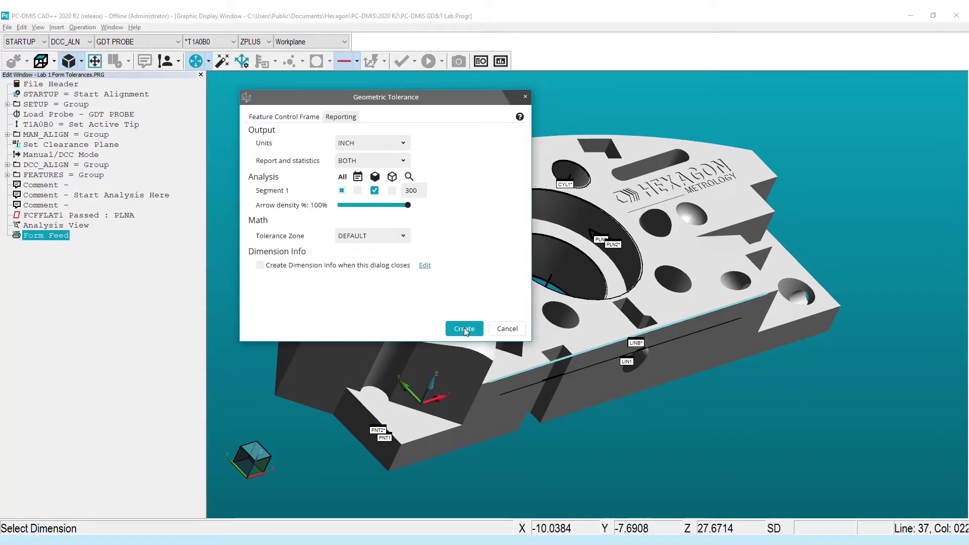
click(464, 331)
click(512, 329)
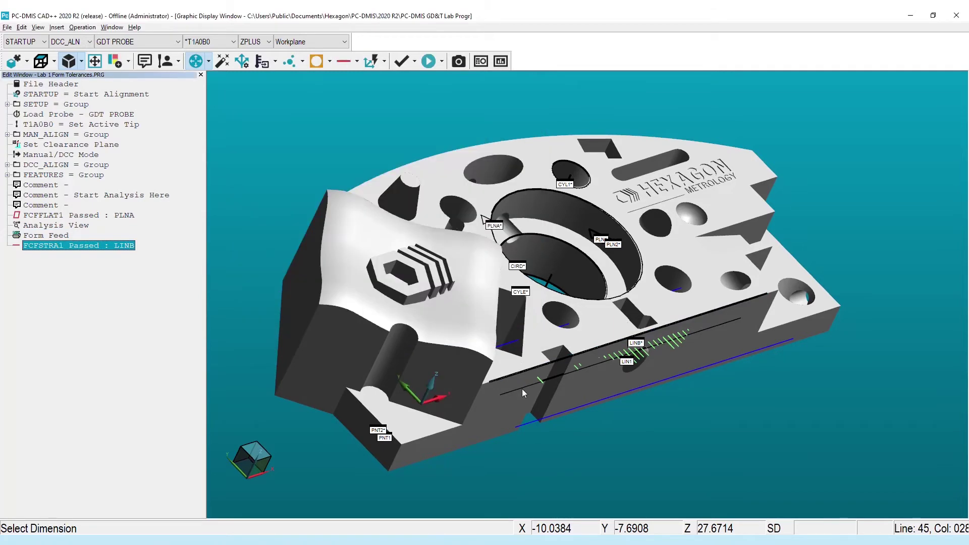
mouse_move(529, 380)
middle_down()
mouse_move(514, 365)
mouse_move(520, 137)
middle_up()
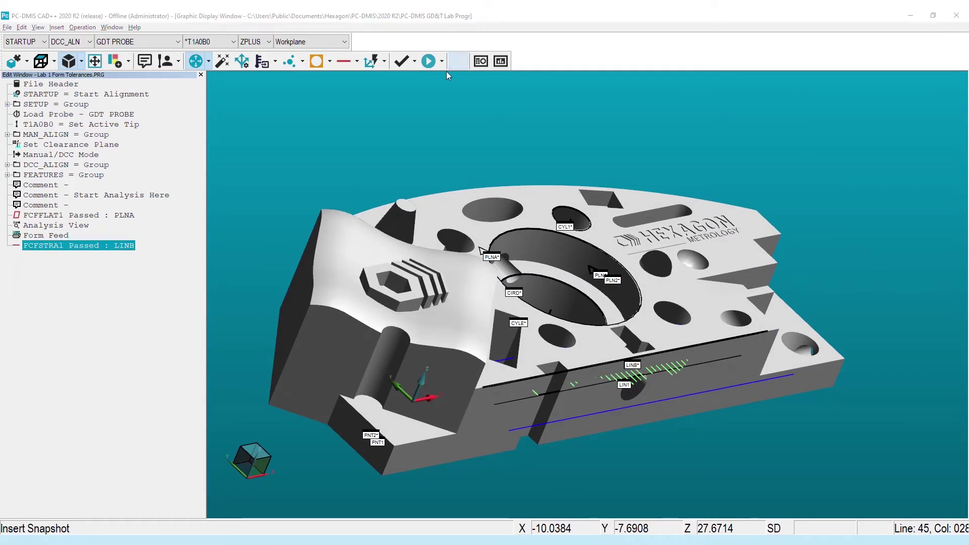
click(459, 61)
- Confirm the snapshot, then show report page 2 in the CADOnly template
click(94, 131)
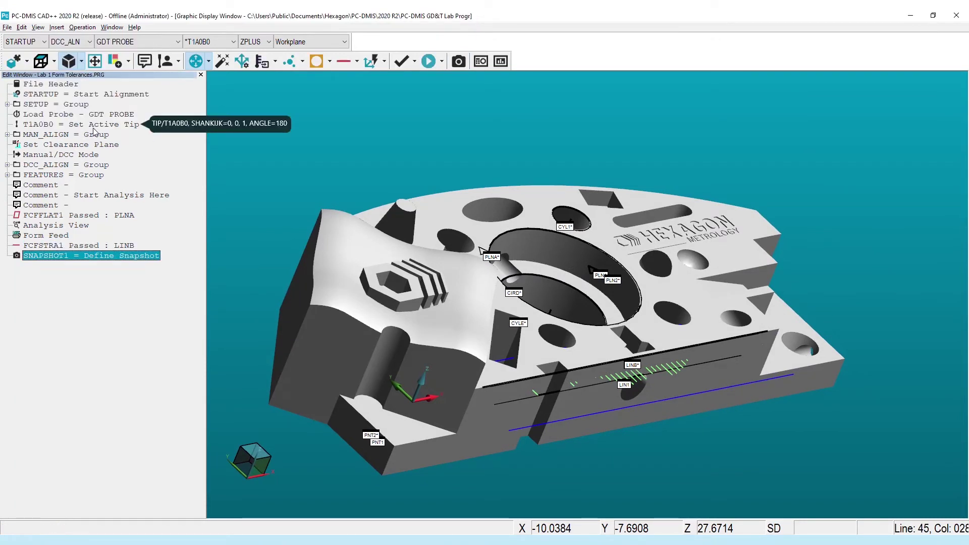
click(505, 61)
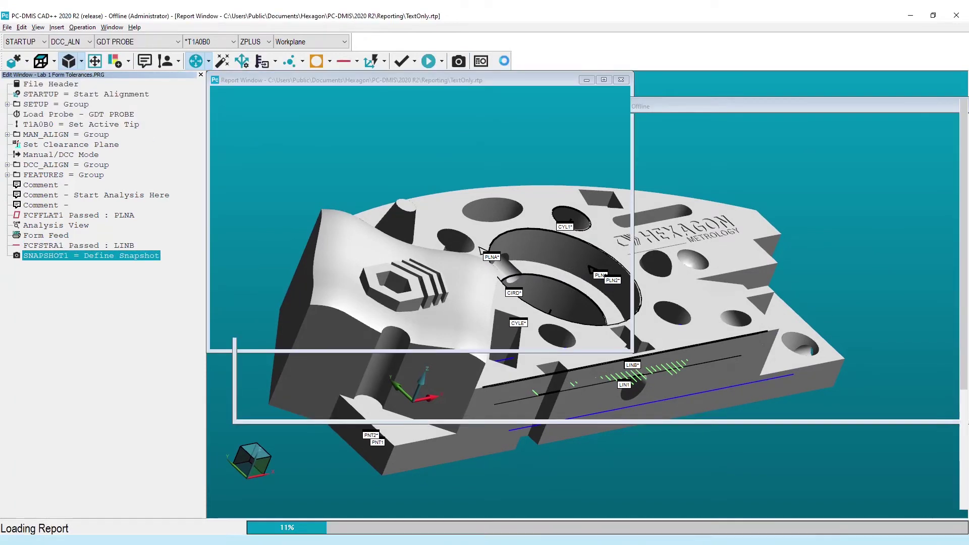
click(257, 201)
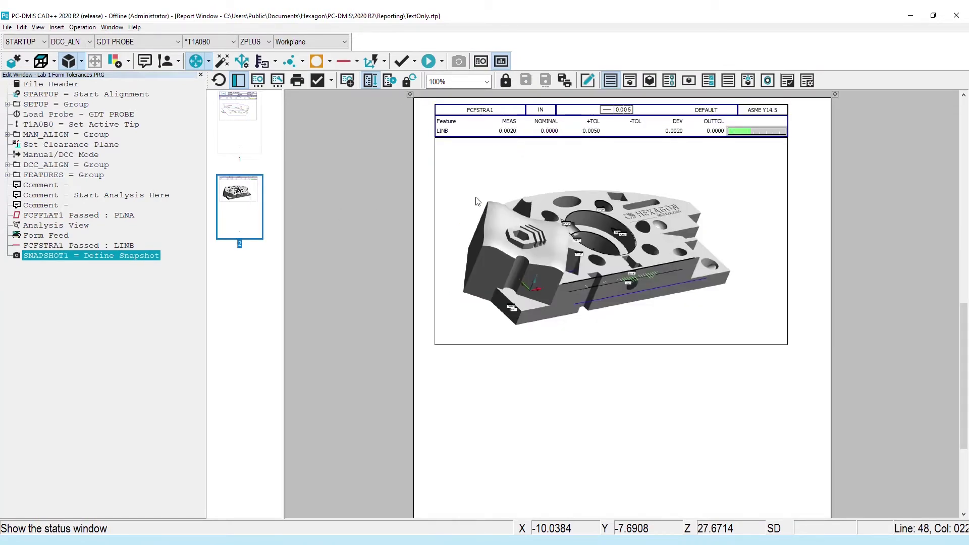
click(650, 80)
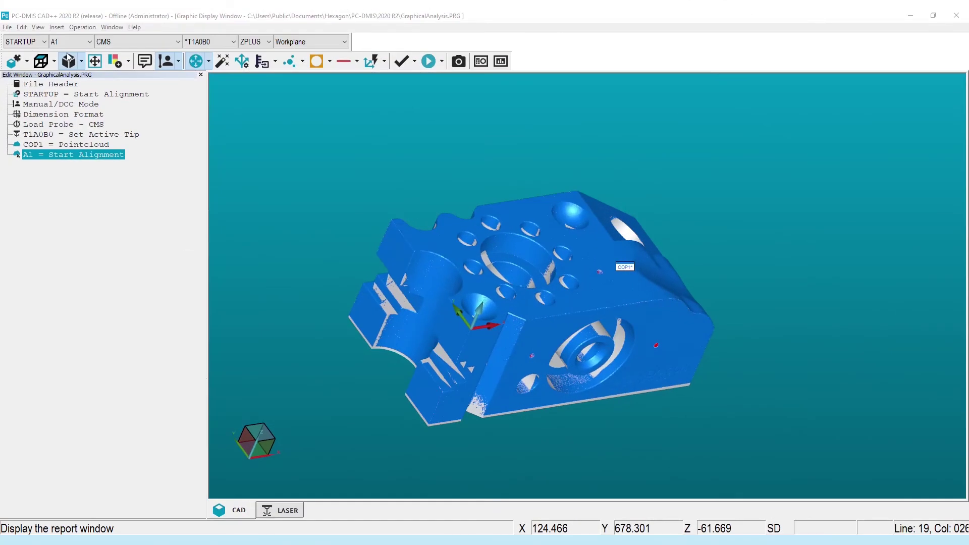
- Create surface colormap COPFCOLORMAP1 with MinMax annotation and annotation points enabled, viewed from the top
click(57, 27)
mouse_move(75, 119)
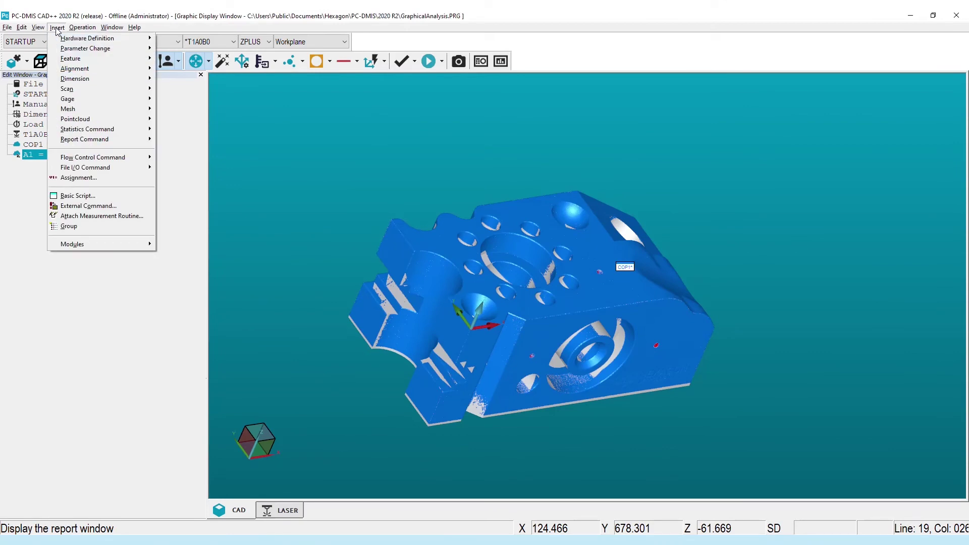
click(201, 161)
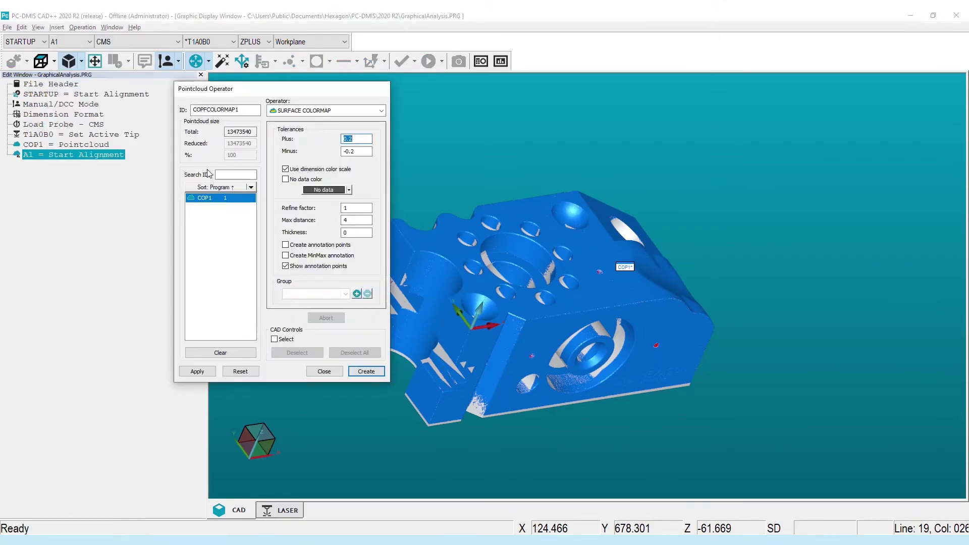
click(197, 373)
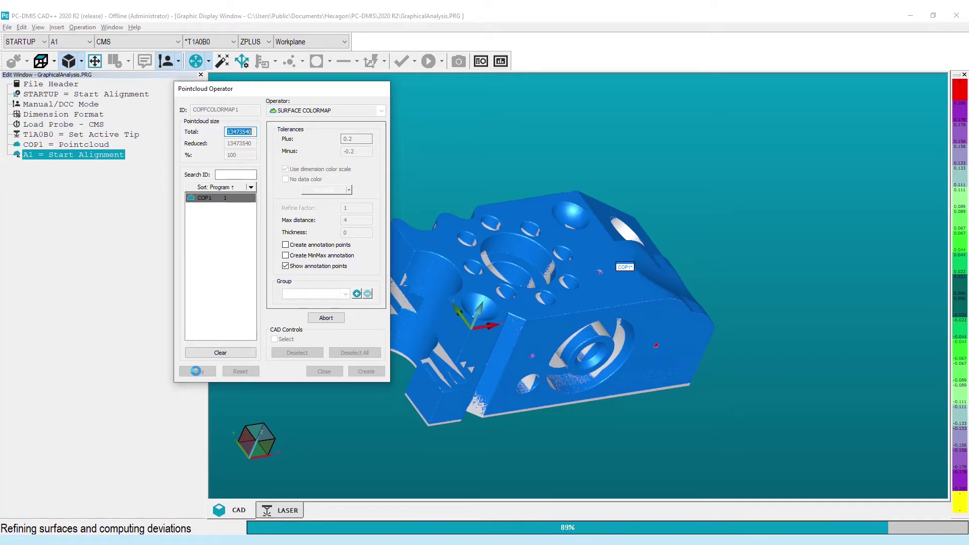
click(323, 255)
click(324, 248)
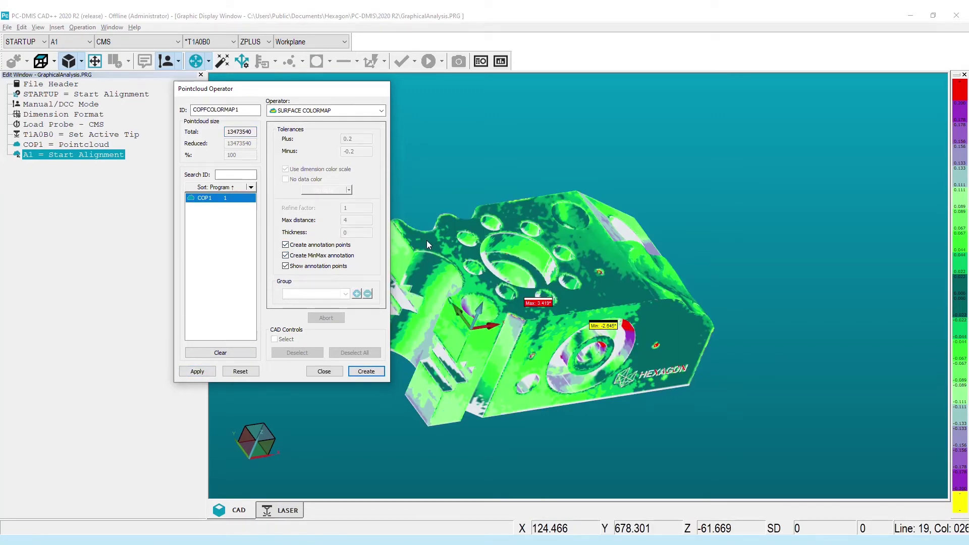
drag(458, 338, 271, 433)
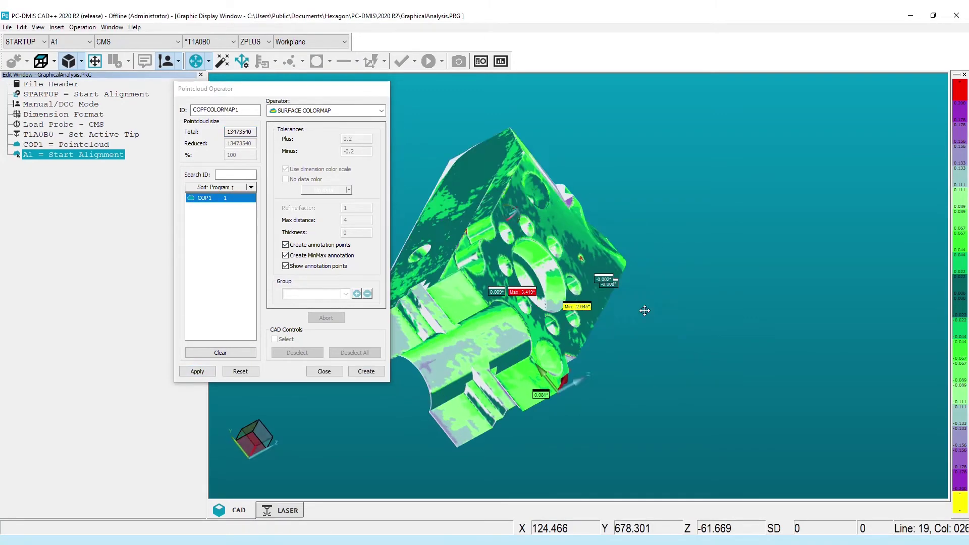
click(247, 430)
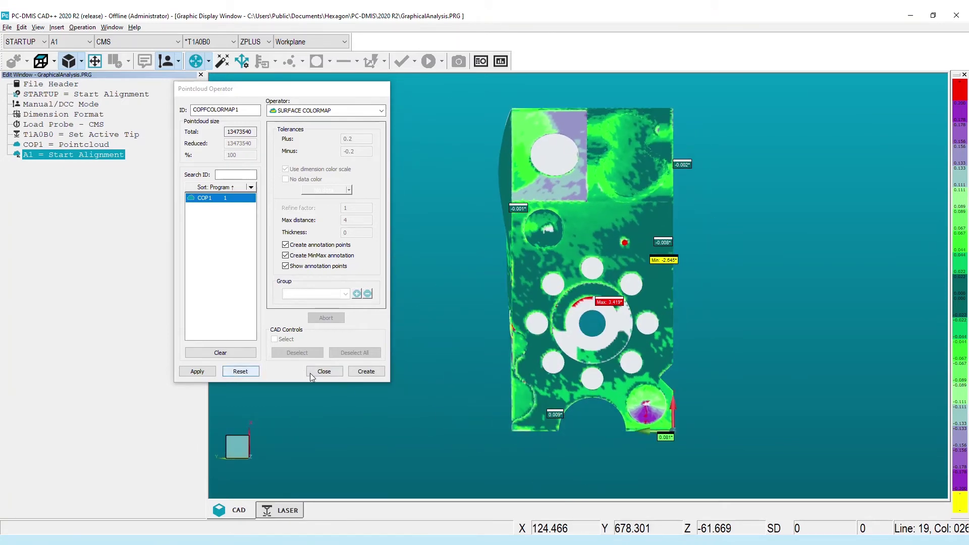
click(366, 371)
click(322, 373)
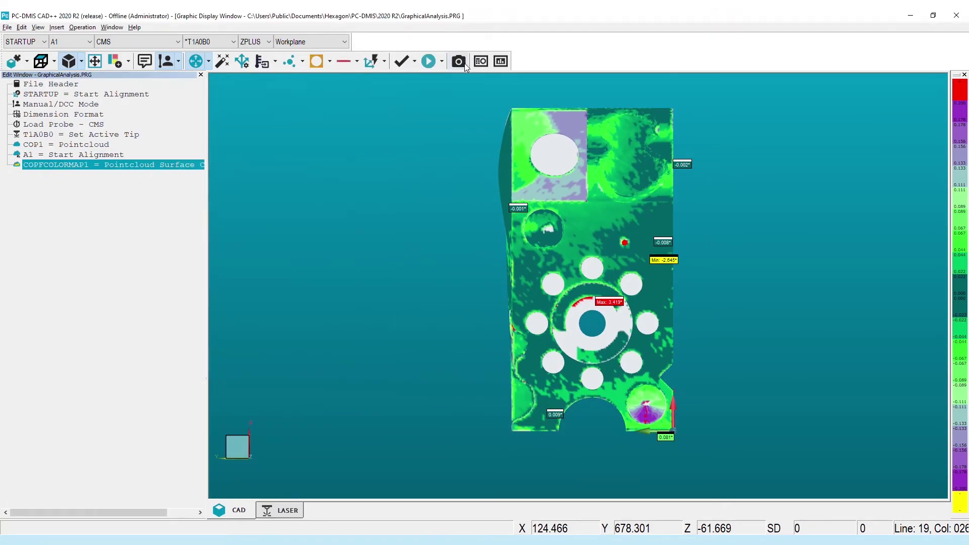
- Snapshot the colormap view, then print the report to the GraphicalAnalysis PDF
click(459, 61)
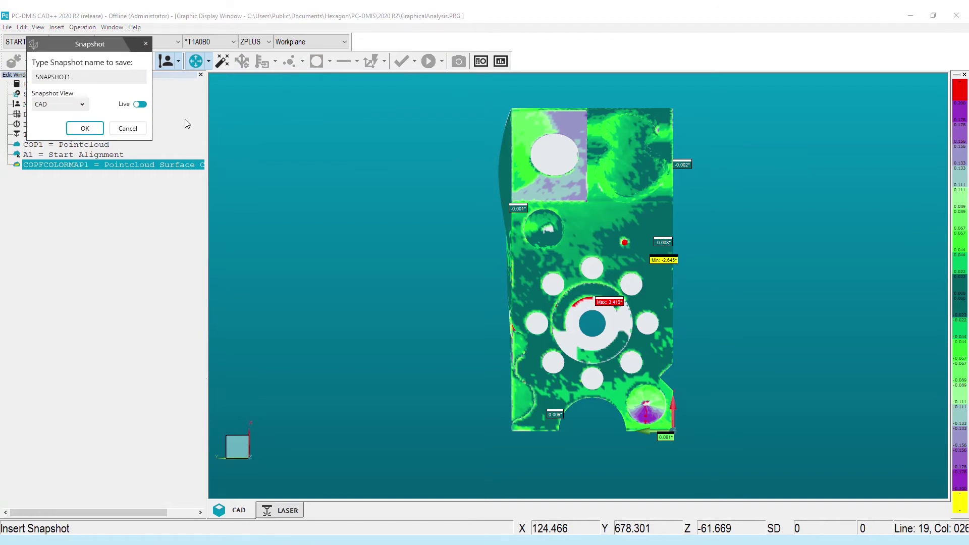
click(85, 128)
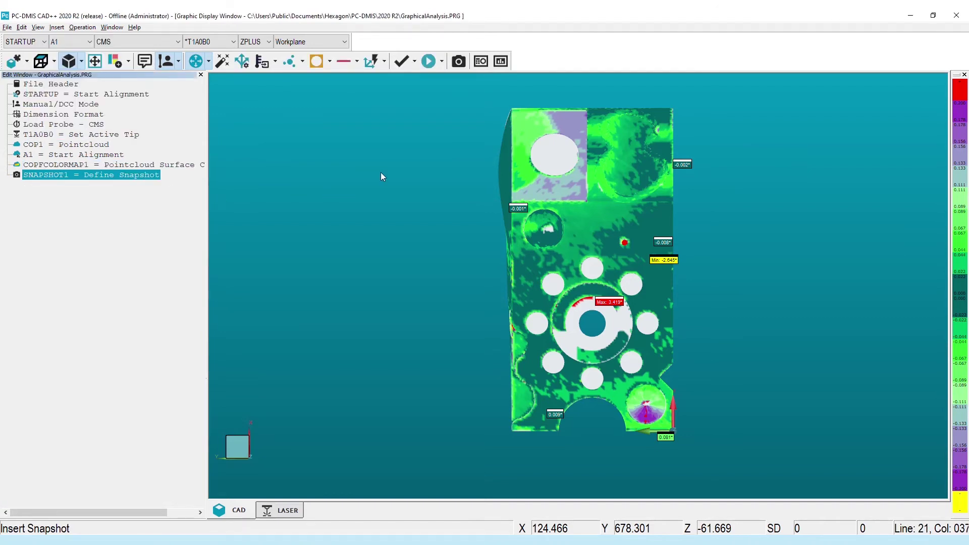
click(502, 61)
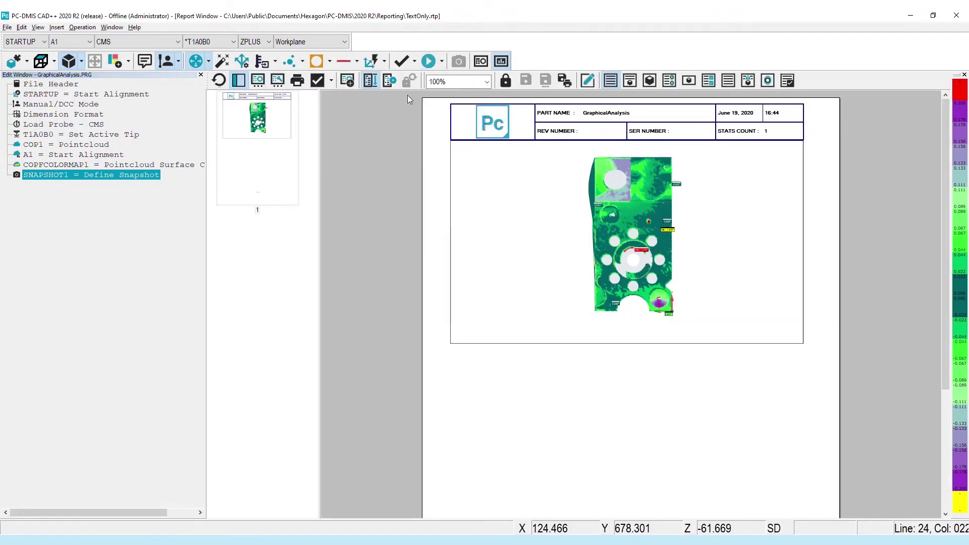
click(297, 81)
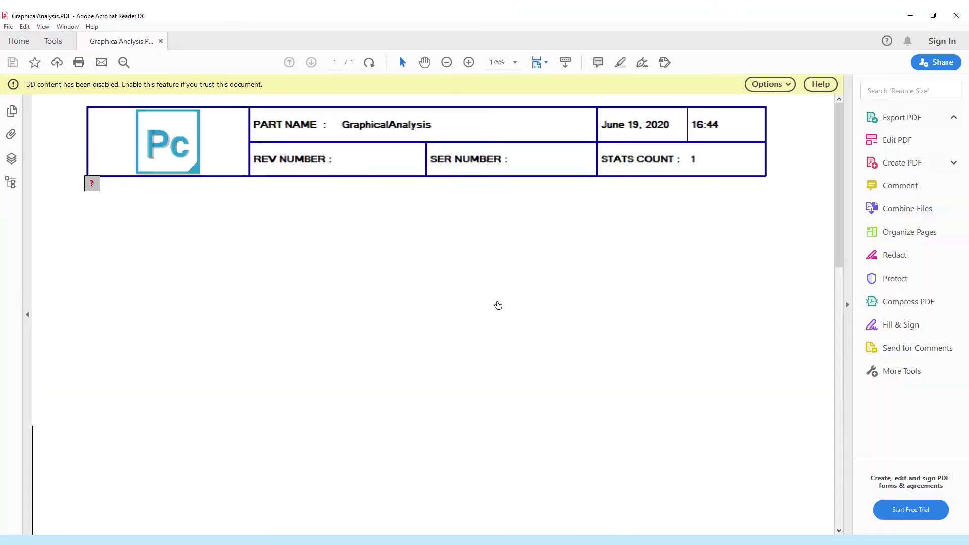
- Trust the GraphicalAnalysis PDF one time only from the 3D warning bar's Options
click(792, 86)
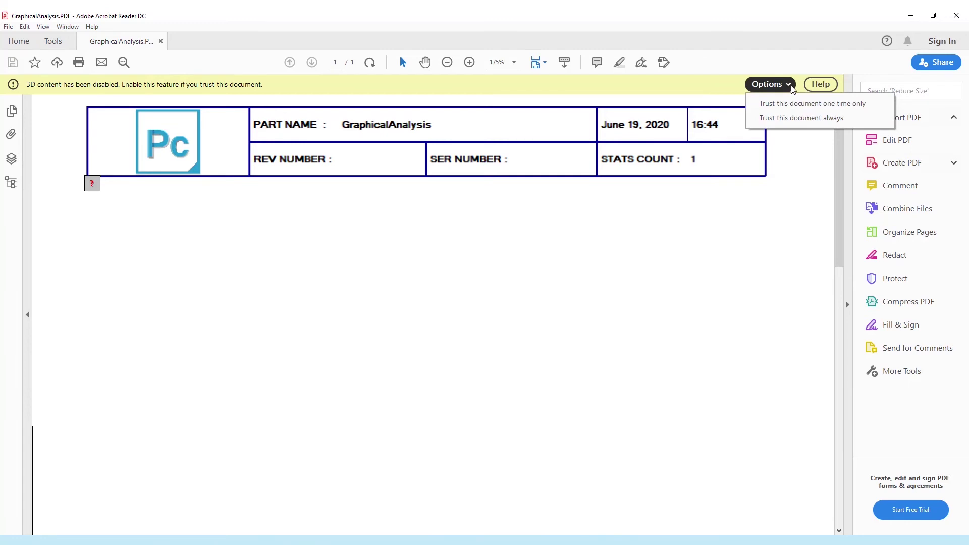
click(803, 104)
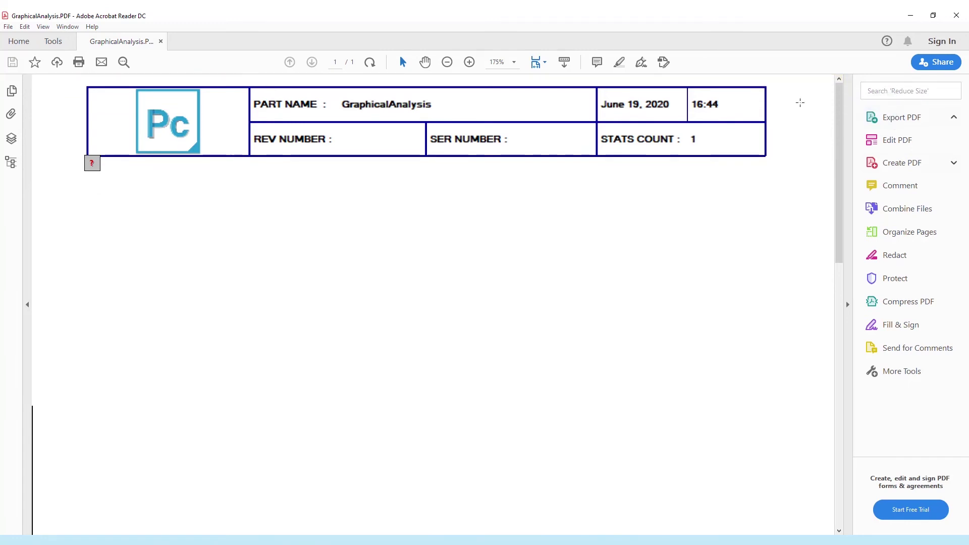
- Activate the GraphicalAnalysis.PDF colormap model, tilt, zoom and orbit it, then restore Report View
click(457, 295)
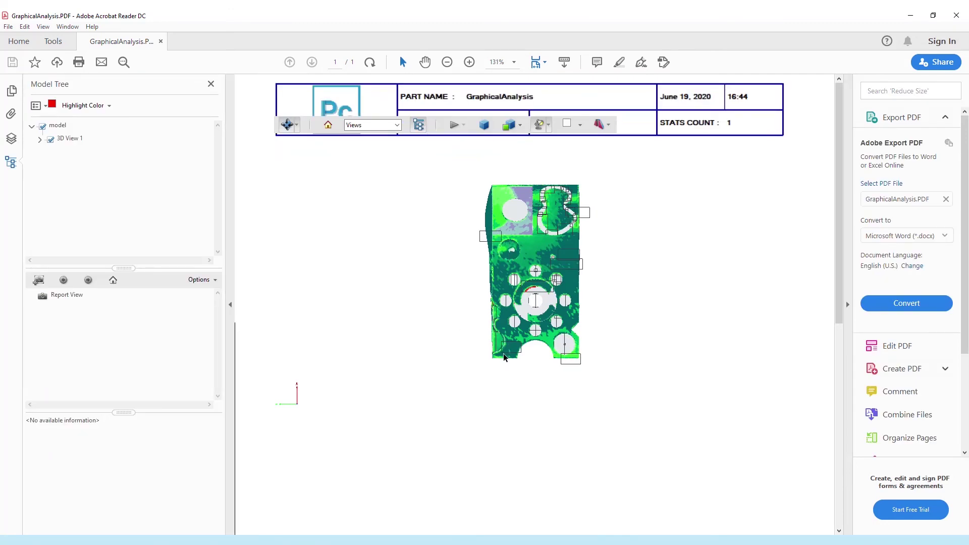
drag(520, 385, 437, 245)
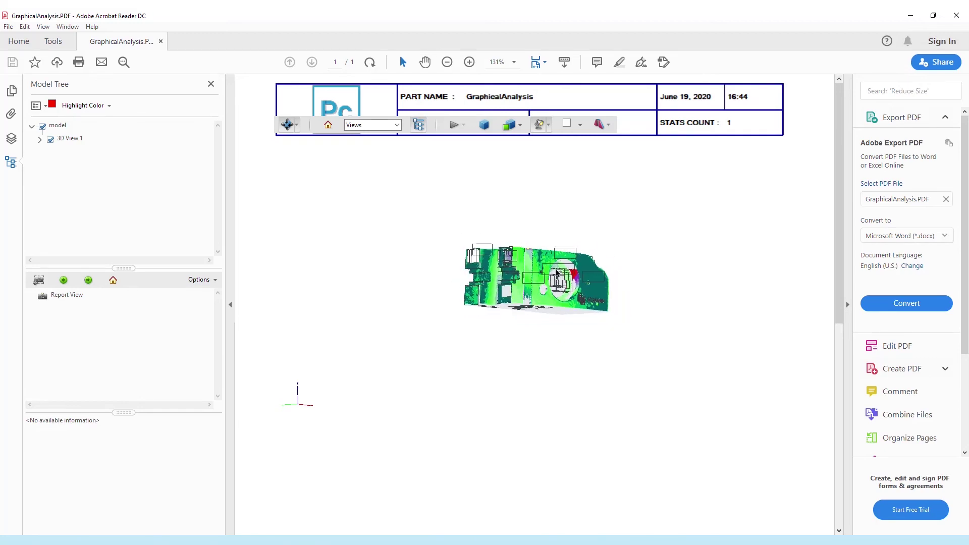
scroll(546, 233, up, 5)
scroll(545, 202, up, 1)
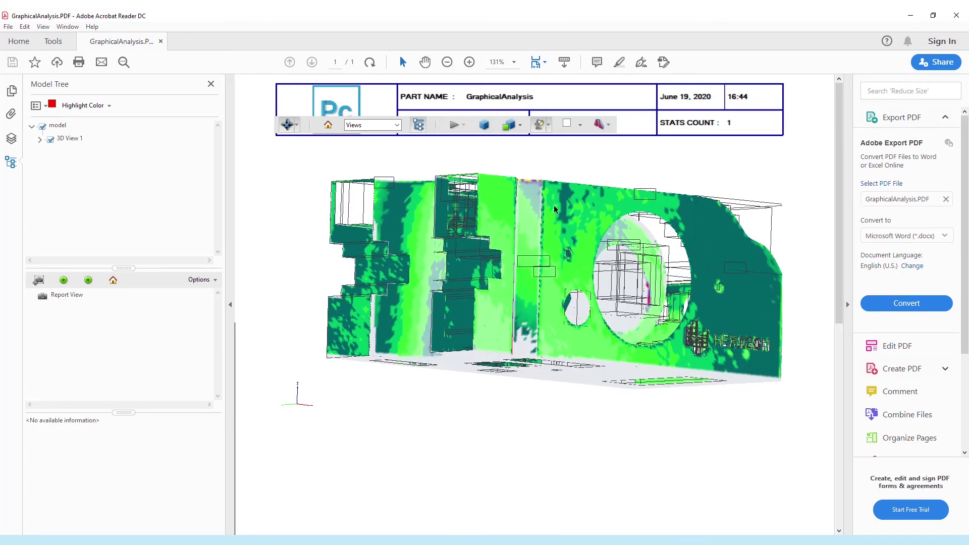
drag(550, 199, 564, 268)
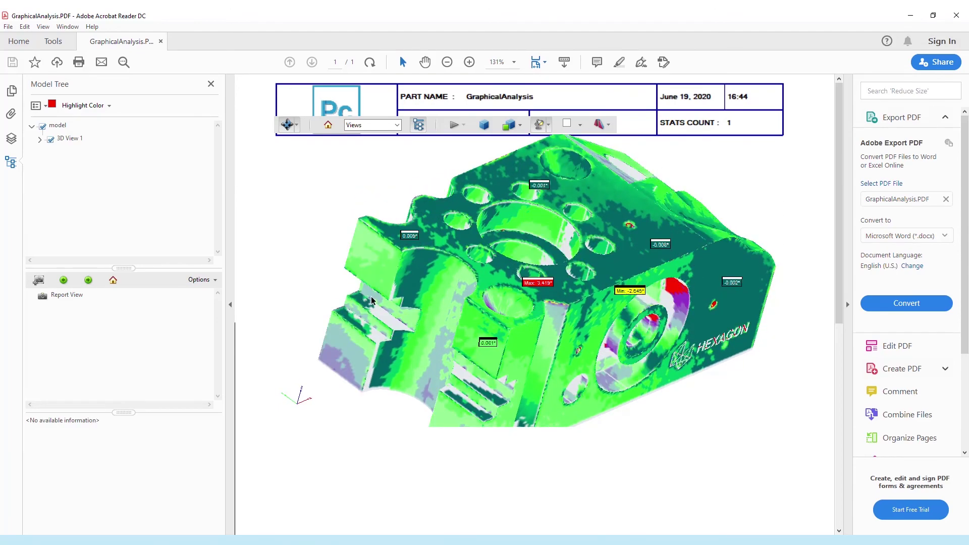
mouse_move(371, 302)
mouse_down()
mouse_move(618, 297)
mouse_move(389, 309)
mouse_up()
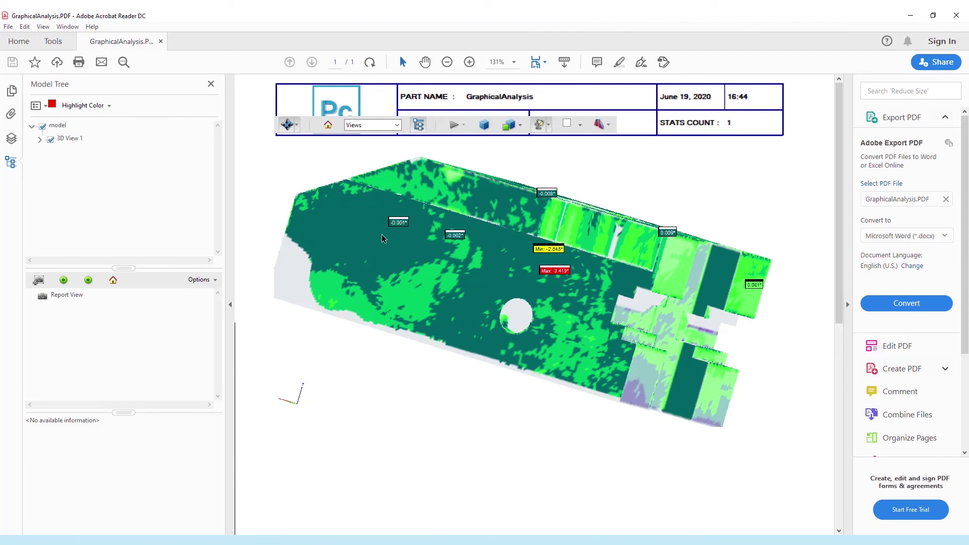
click(71, 296)
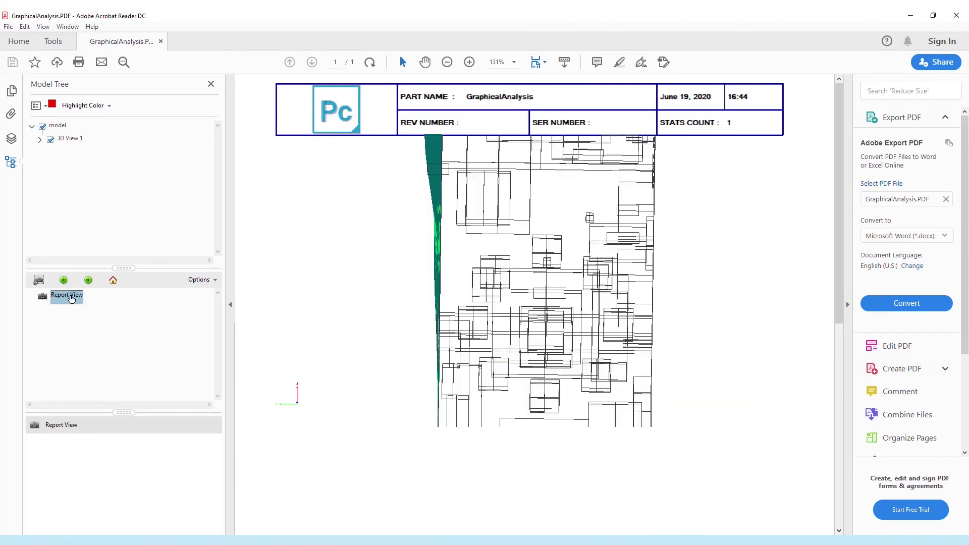